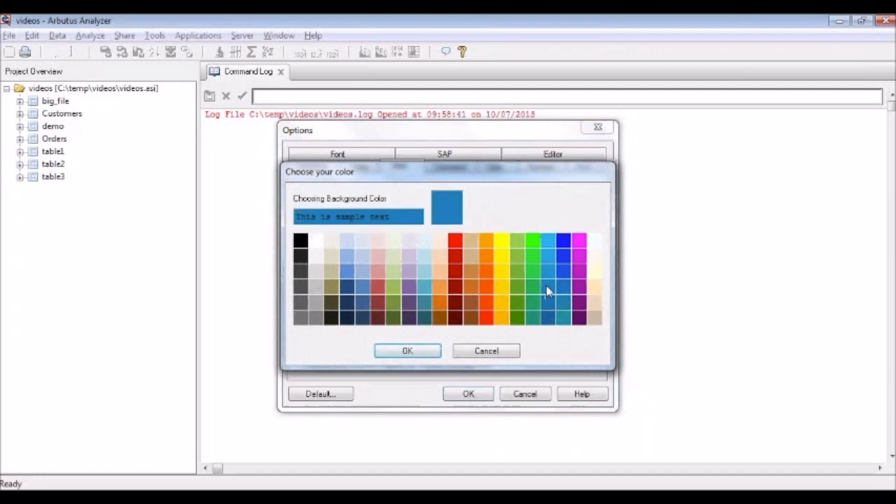
Step: Set the computed column color to blue and the related column color to green, and save the options
left_click(546, 281)
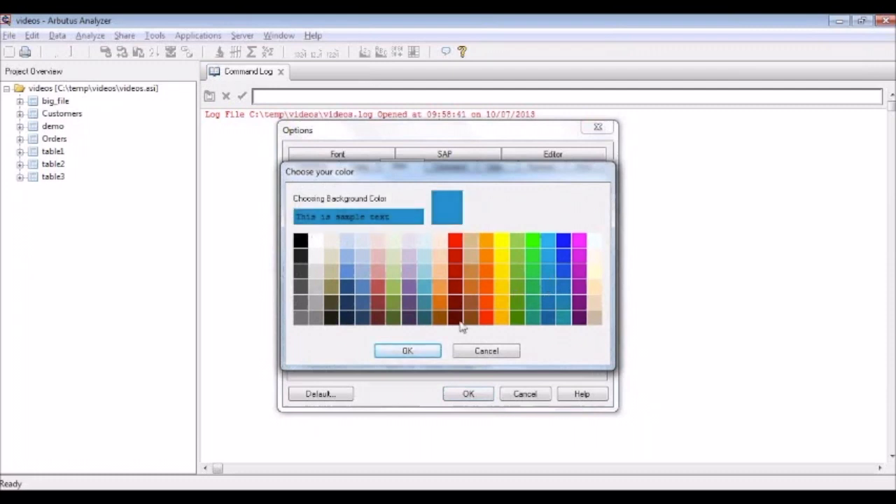
left_click(408, 351)
left_click(442, 261)
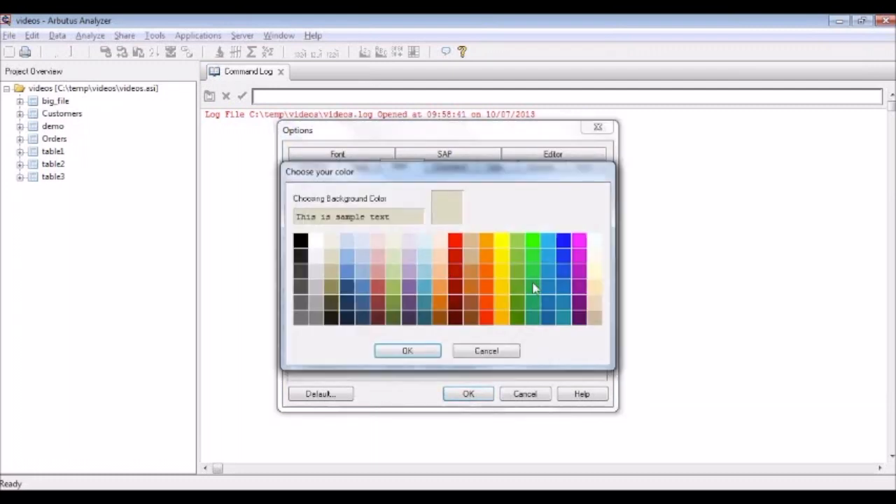
left_click(532, 284)
left_click(423, 352)
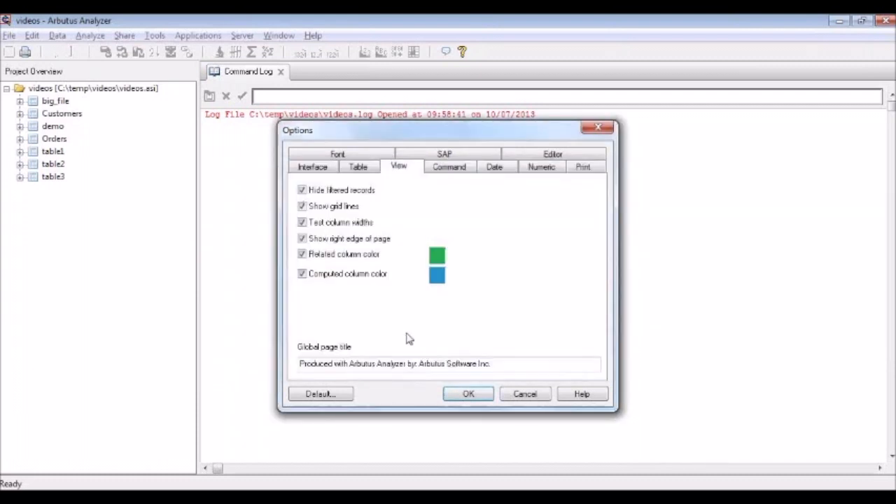
left_click(468, 393)
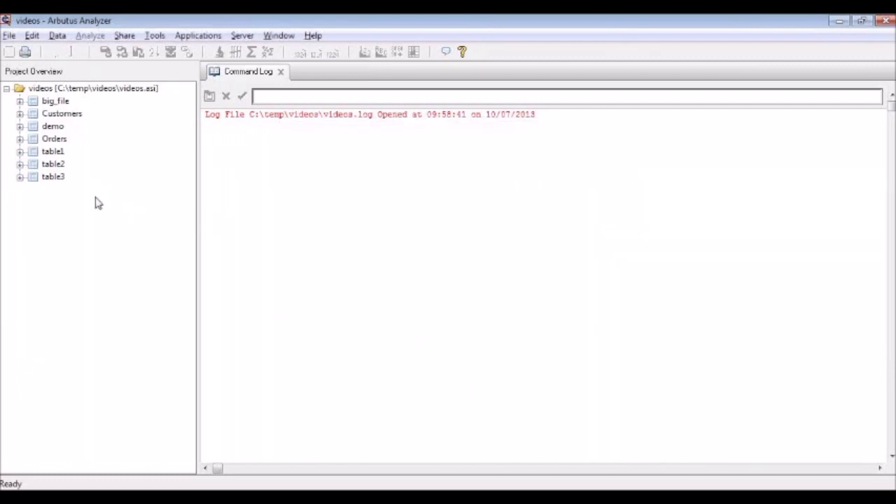
Step: Open table1 to check its column heading colors, and open the demo table
double_click(58, 154)
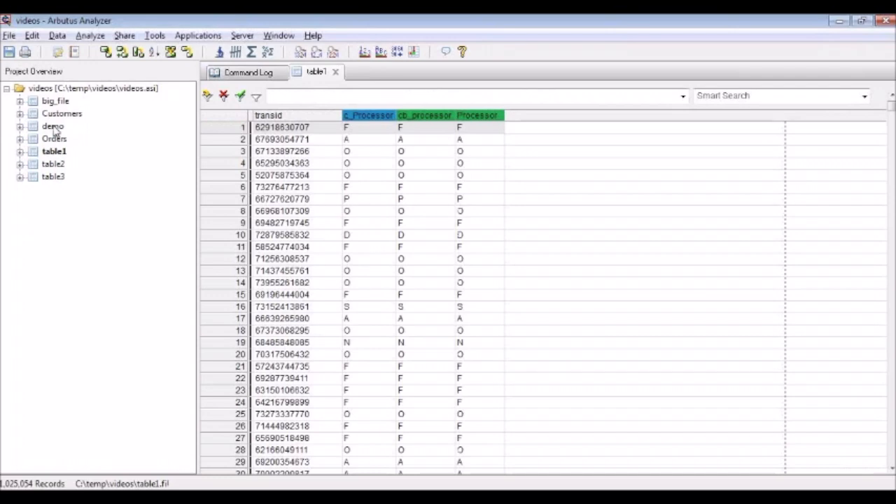
double_click(53, 128)
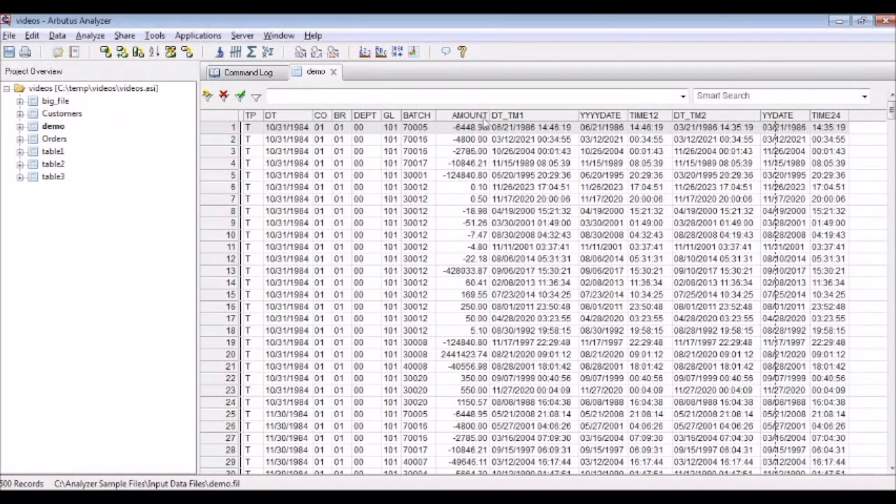
Step: Set the demo table's AMOUNT column to display negatives in red
left_click(485, 118)
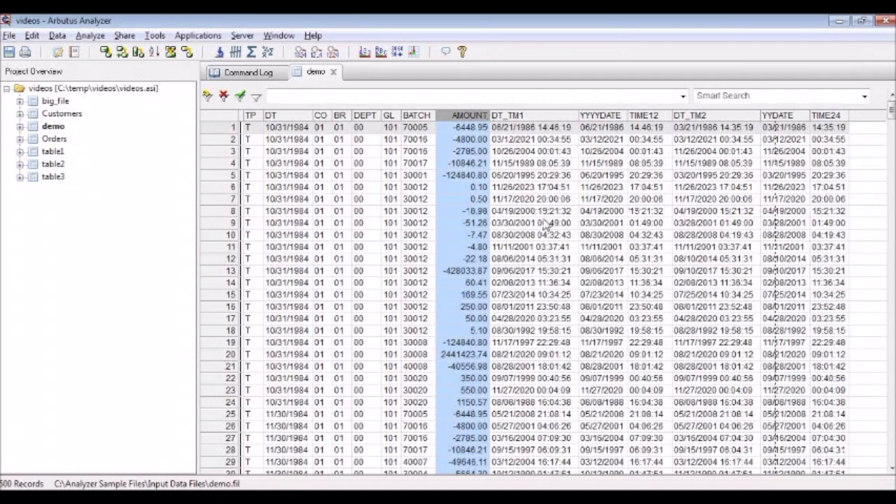
left_click(416, 153)
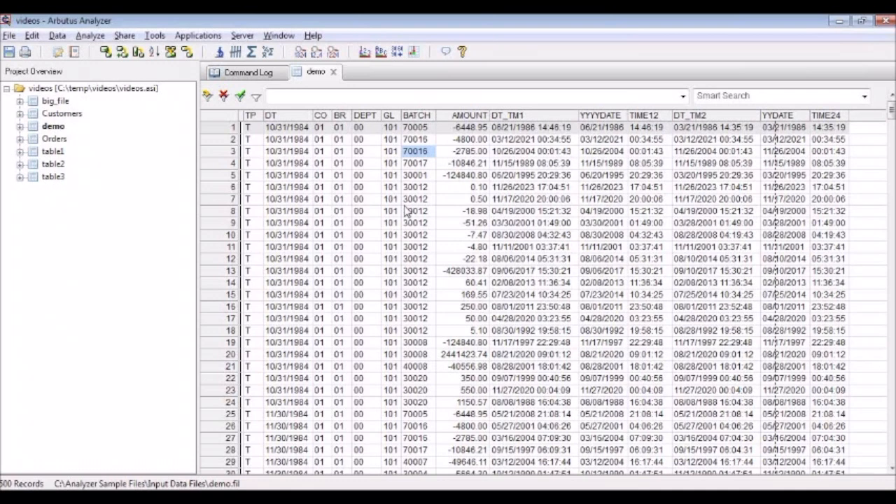
left_click(455, 117)
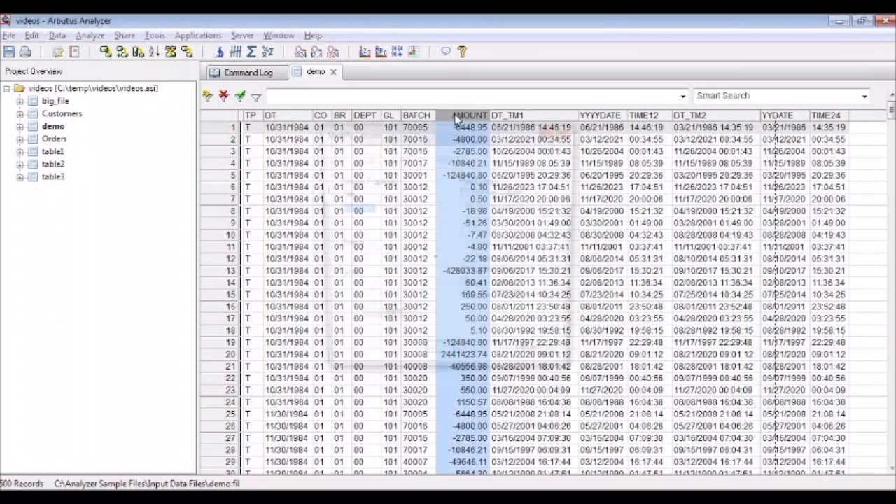
double_click(455, 117)
left_click(467, 303)
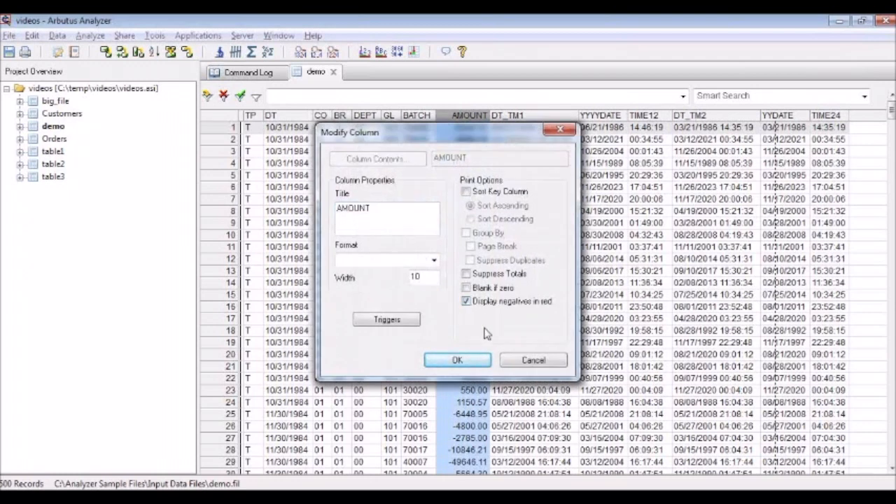
left_click(479, 365)
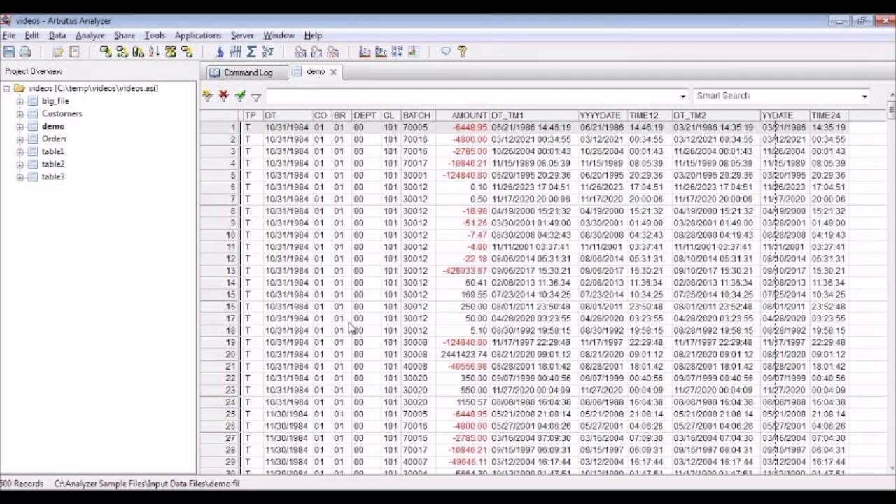
Step: Add a new trigger named High Dollar Amounts to the AMOUNT column
double_click(468, 121)
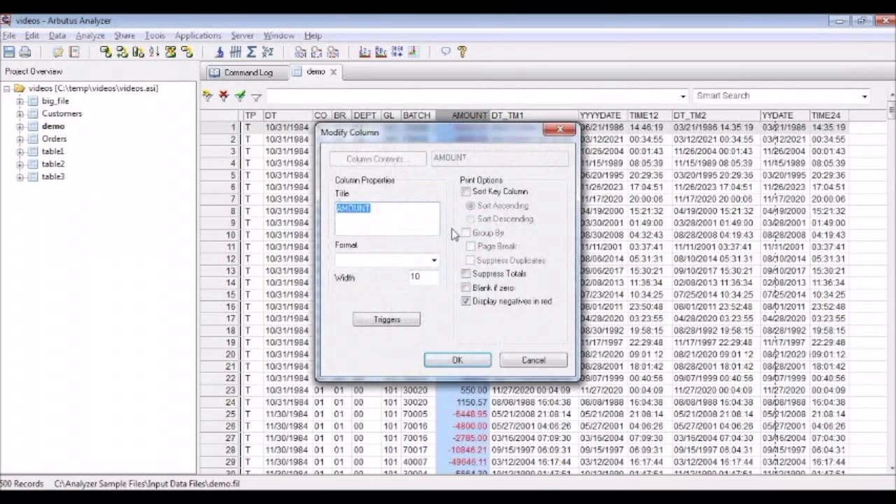
left_click(392, 325)
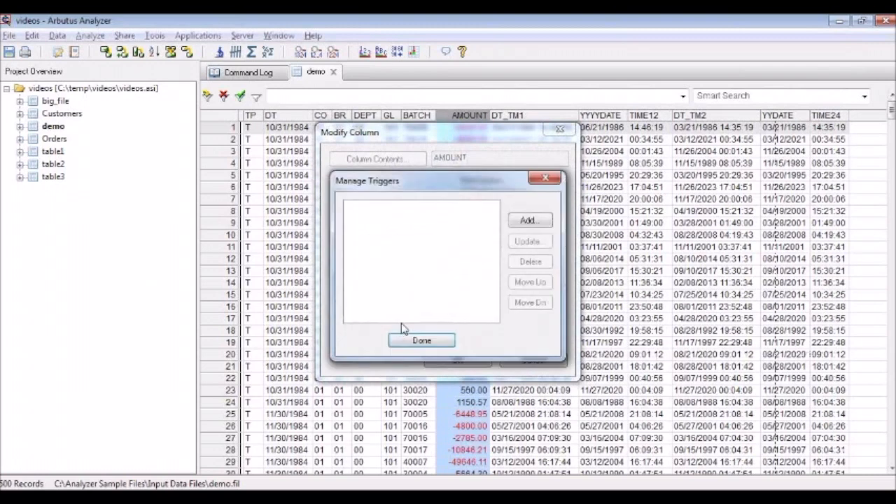
left_click(528, 221)
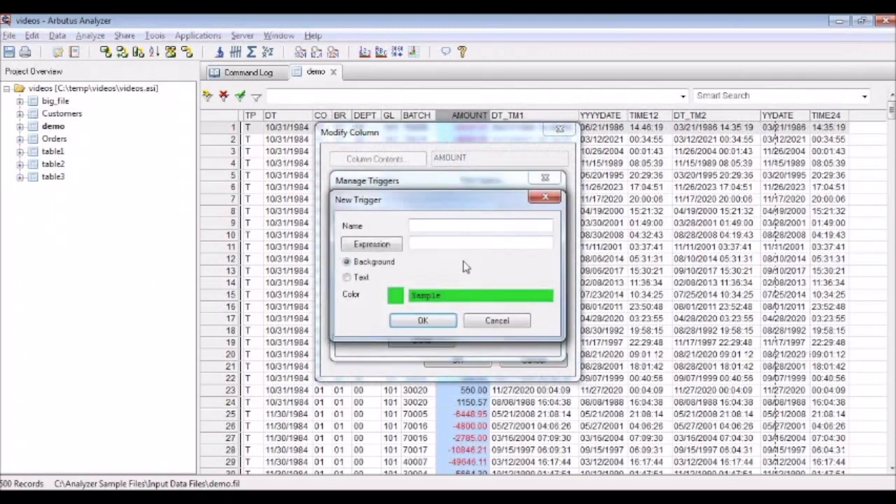
type("High Dollar Amounts")
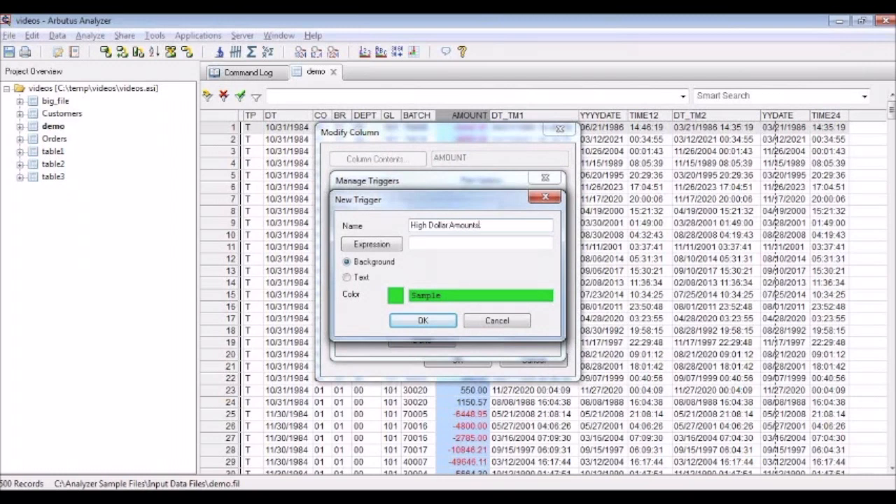
Step: Build the trigger's expression as AMOUNT > 1000000
left_click(373, 246)
left_click_drag(391, 256, 392, 314)
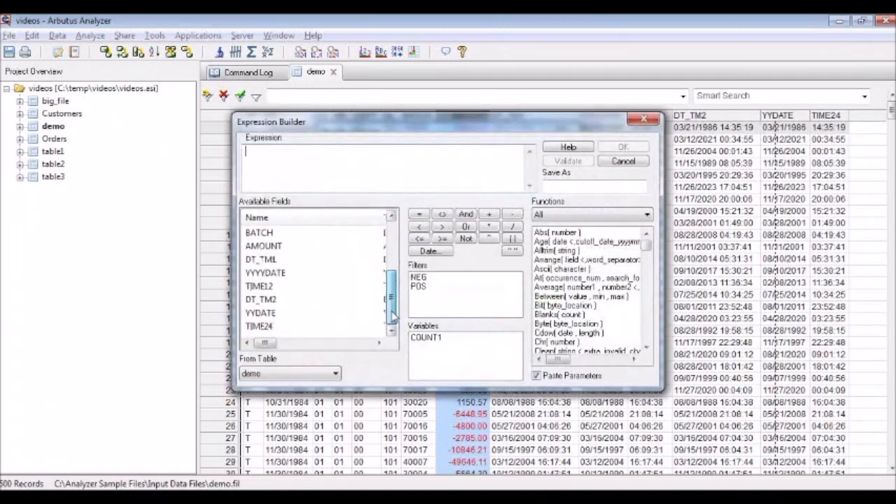
double_click(264, 246)
left_click(442, 226)
type("1")
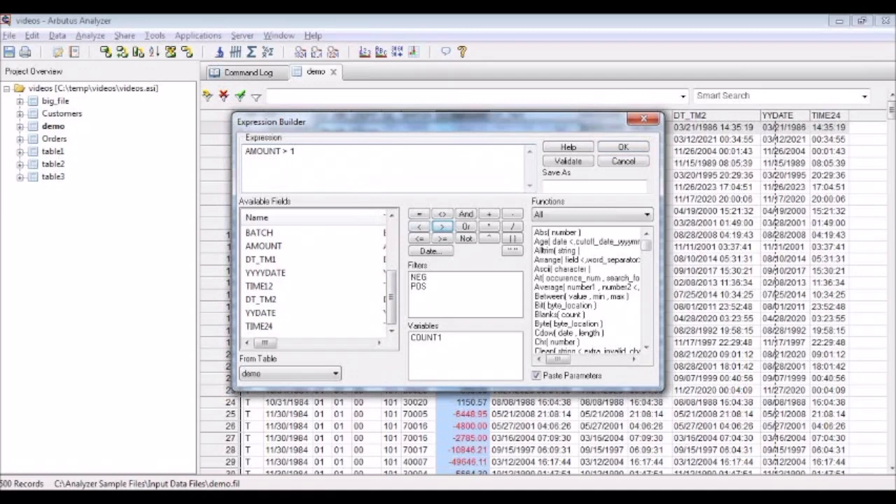
type("000000")
left_click(623, 147)
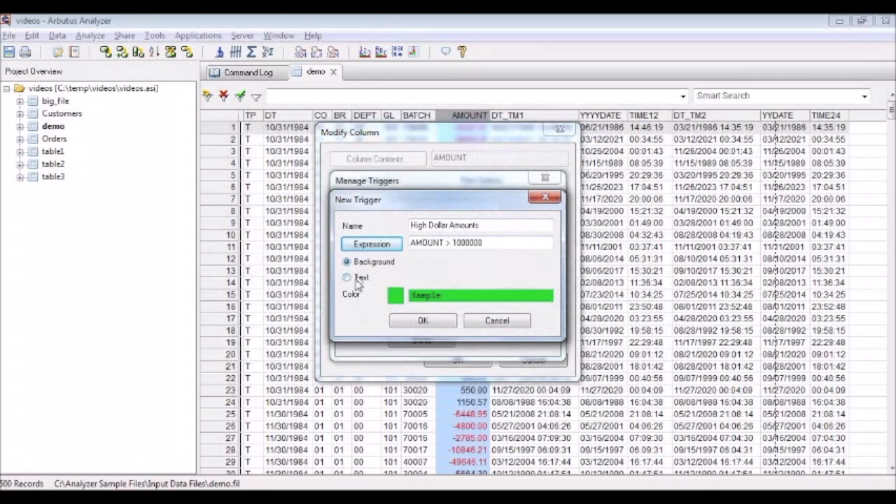
Step: Give the trigger a darker green background color and save it with the AMOUNT column's properties
left_click(396, 297)
left_click(534, 290)
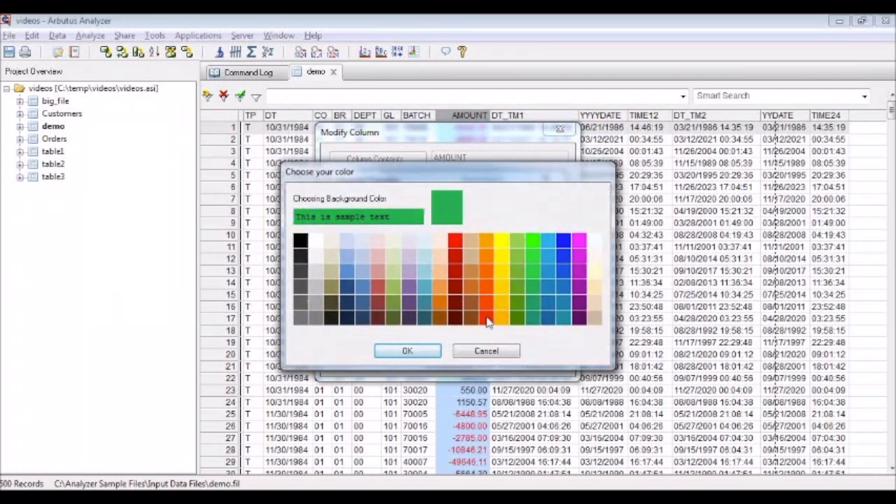
left_click(411, 352)
left_click(423, 320)
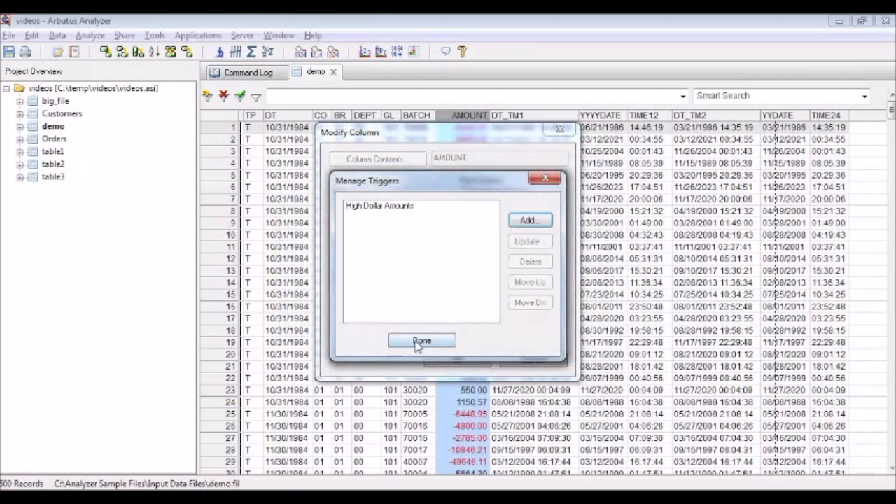
left_click(420, 340)
left_click(457, 360)
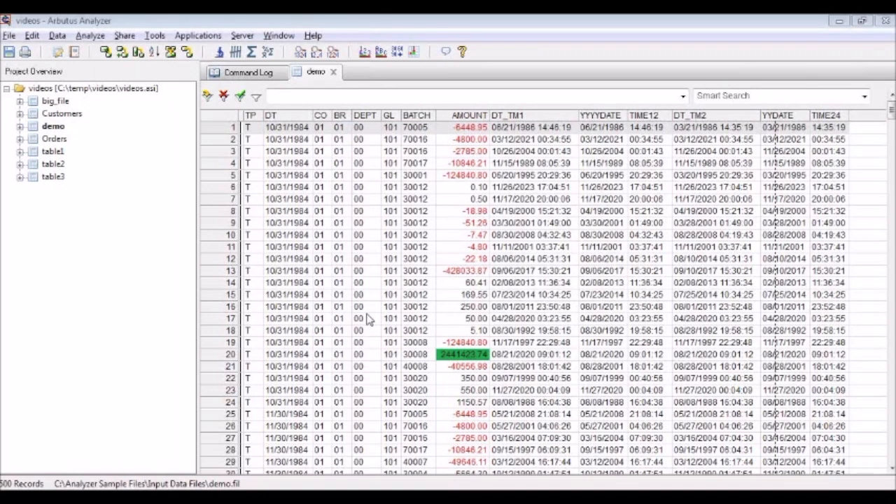
Step: Look through the demo table's records to examine the amounts highlighted by the trigger
left_click(272, 259)
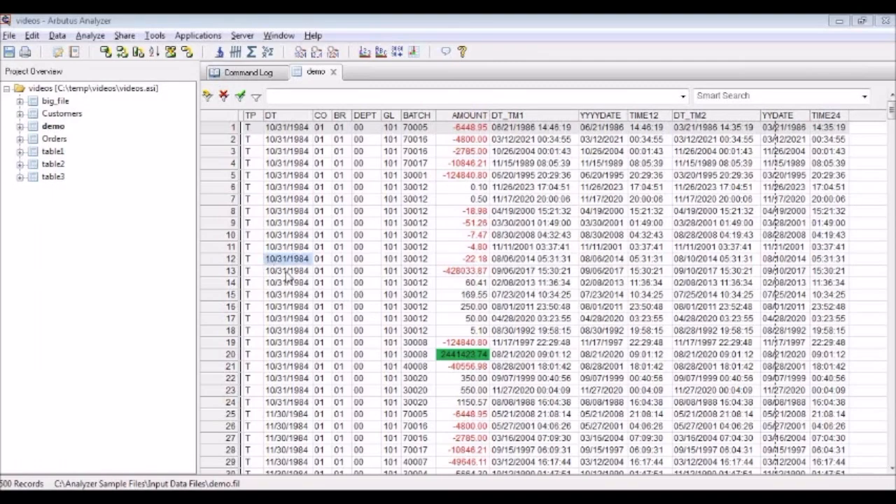
scroll(297, 287, "down", 2)
scroll(303, 294, "down", 8)
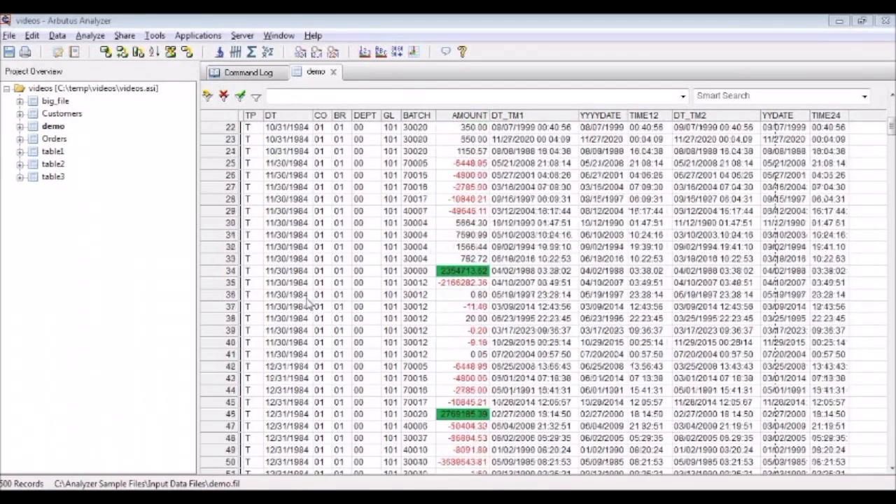
scroll(306, 300, "down", 5)
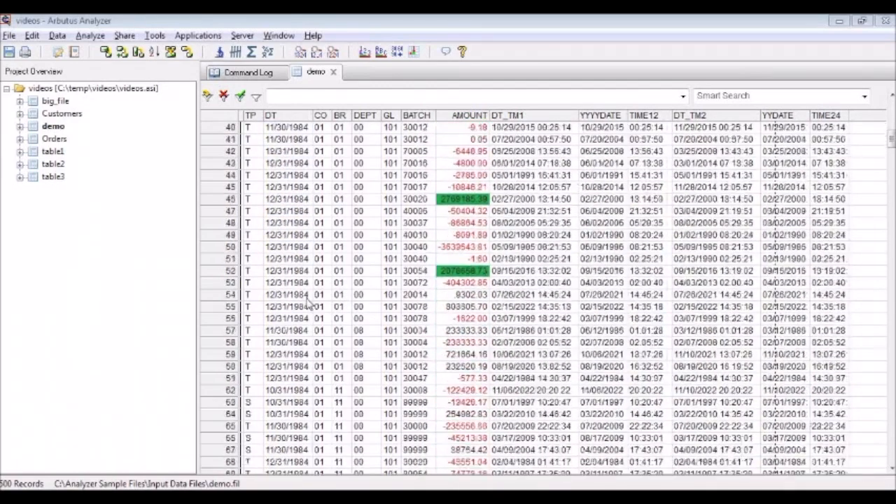
scroll(306, 299, "up", 10)
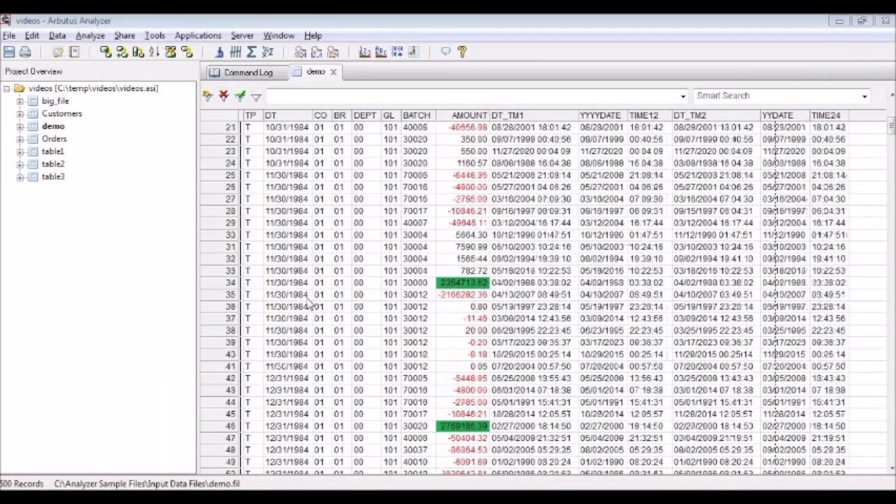
scroll(306, 300, "up", 4)
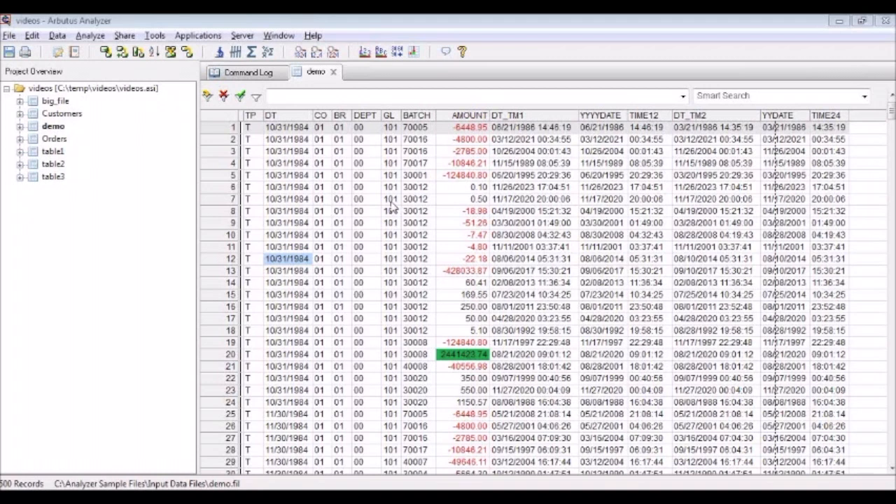
Step: Apply the High Dollar Amounts quick filter to the AMOUNT column and deselect the column
left_click(457, 189)
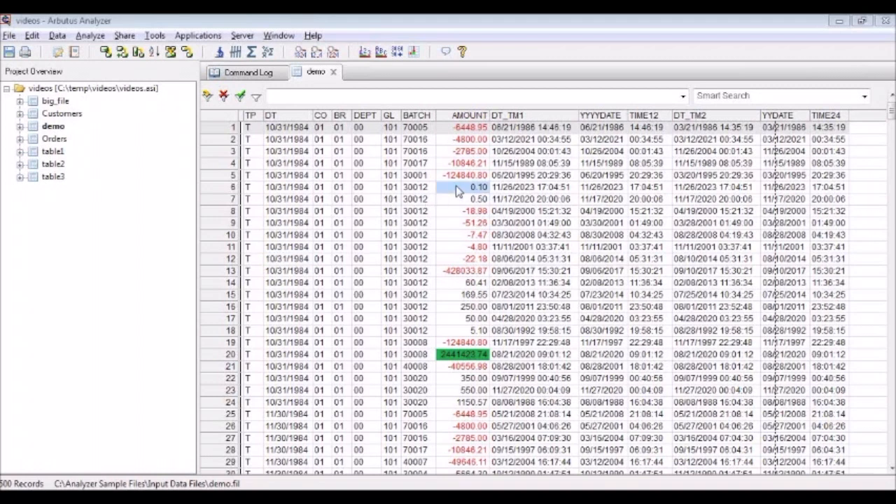
right_click(456, 189)
mouse_move(557, 270)
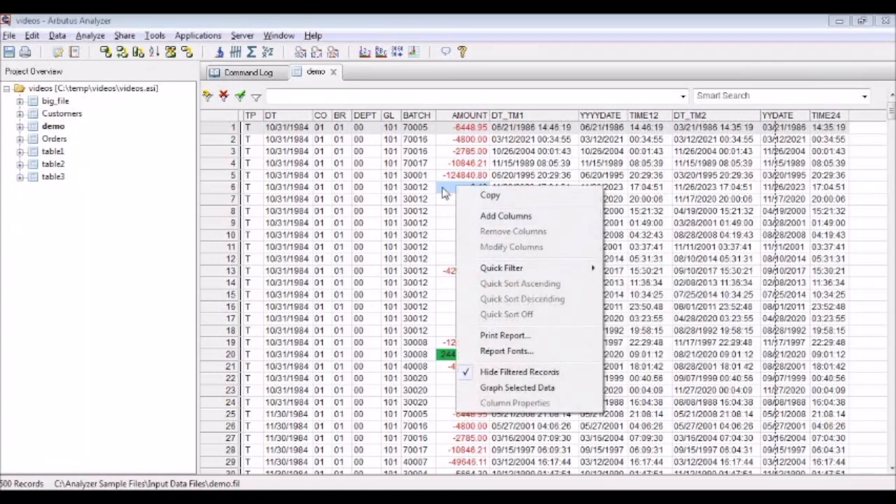
left_click(445, 118)
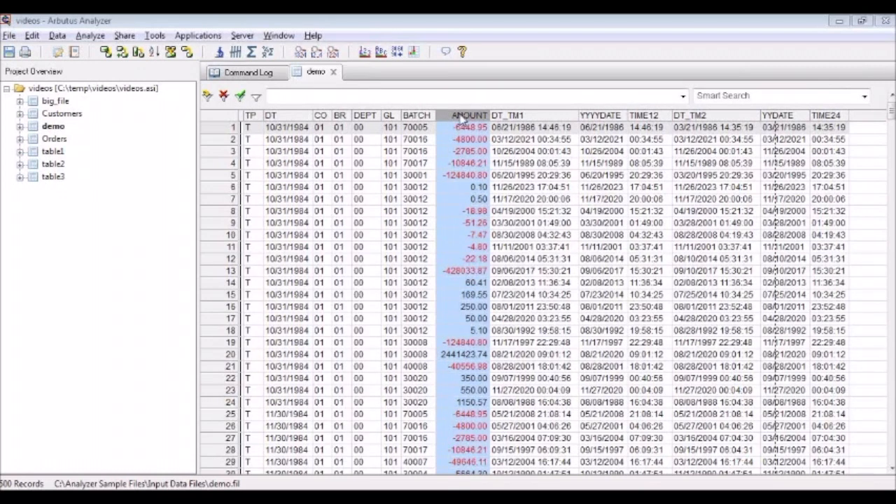
right_click(462, 121)
mouse_move(585, 198)
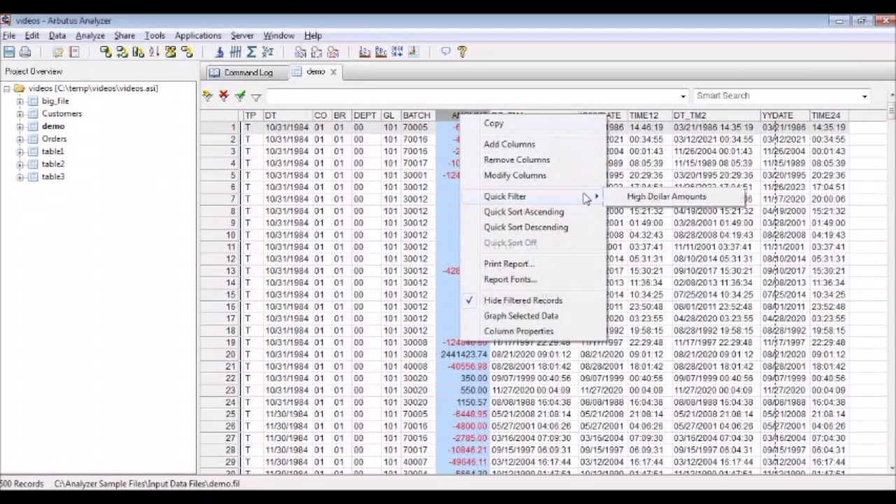
left_click(662, 197)
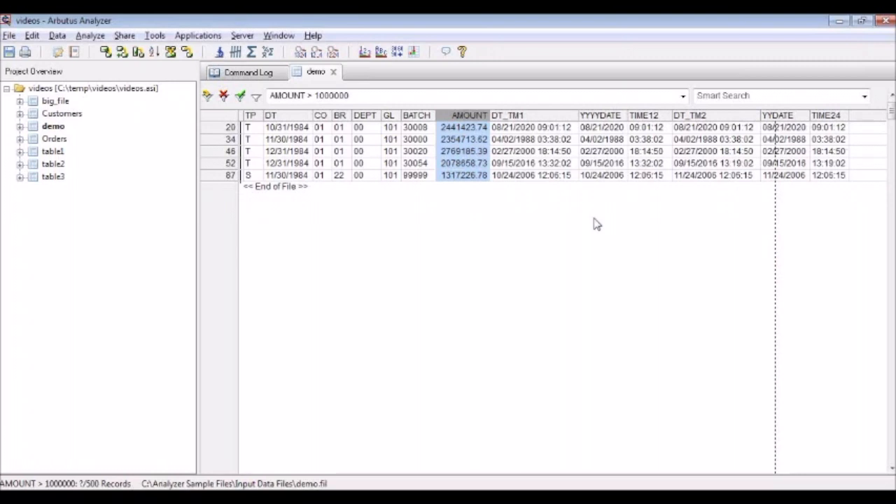
left_click(390, 152)
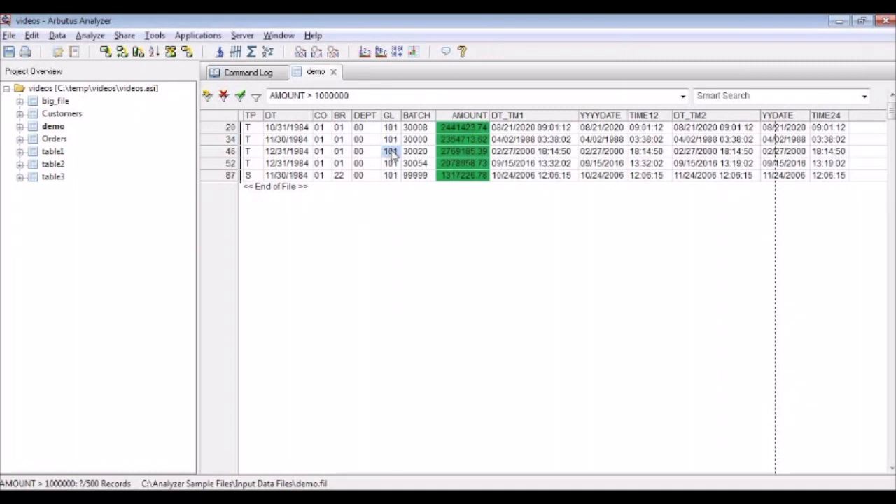
Step: Replace the demo table's filter with a quick filter for BATCH equal to 30000, and clear it again
left_click(417, 140)
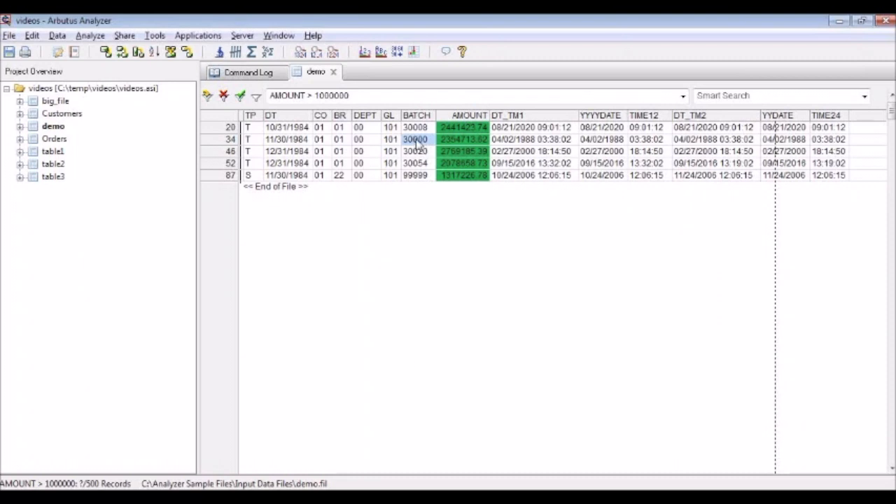
right_click(418, 143)
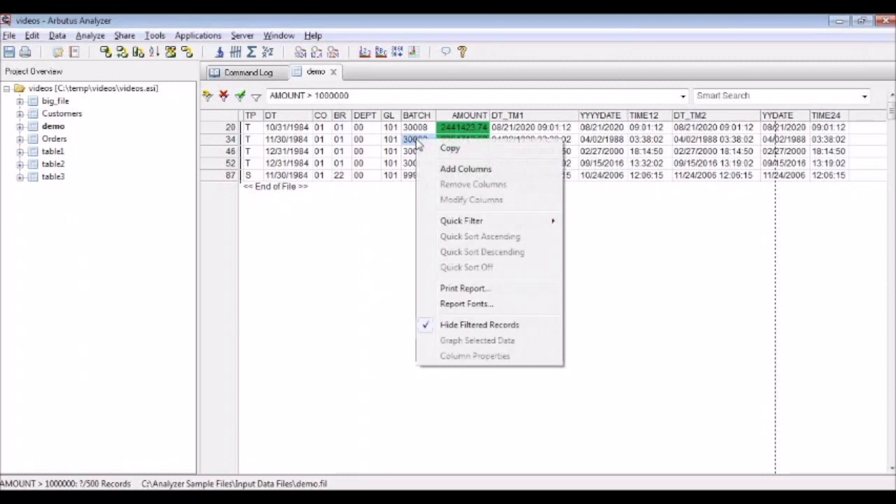
mouse_move(540, 220)
mouse_move(602, 253)
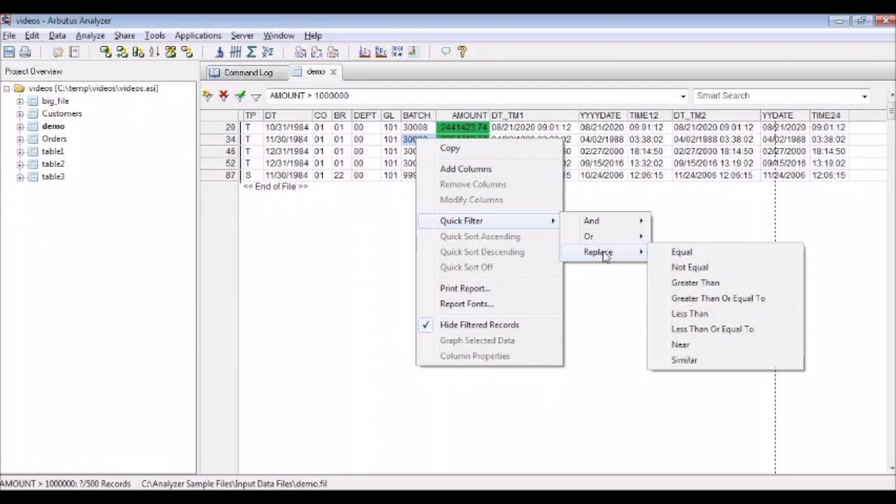
left_click(706, 255)
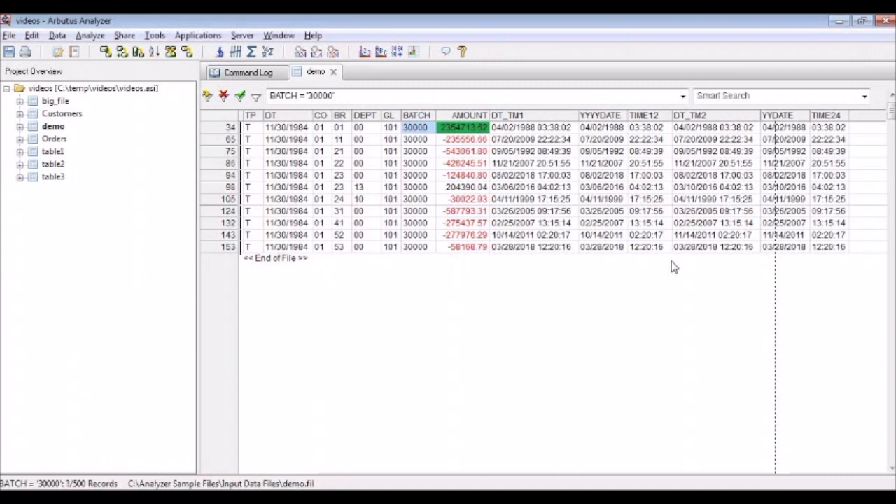
left_click(224, 96)
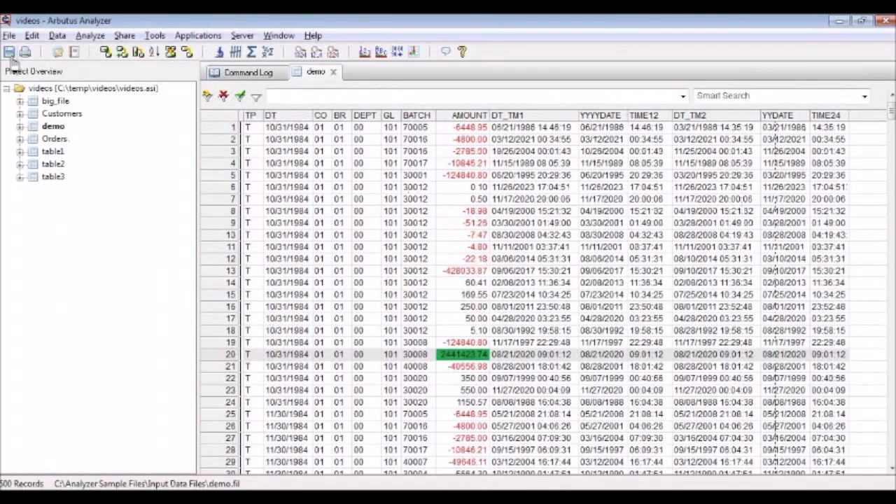
Step: Open the Orders table and apply a Near quick filter to the ShippedDate value 07/12/1996
double_click(56, 139)
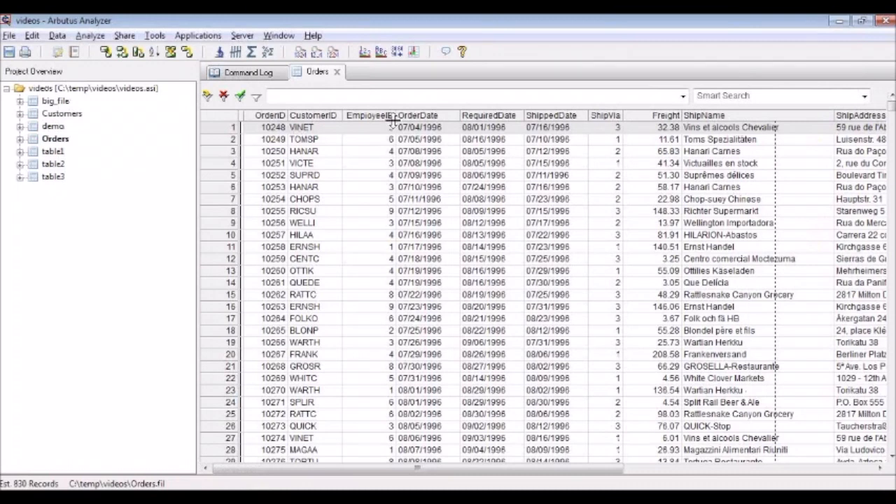
left_click(553, 152)
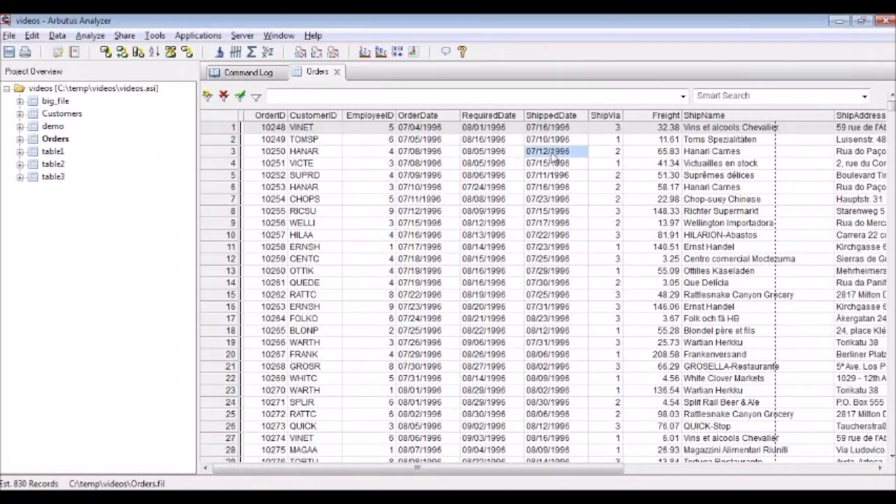
right_click(551, 157)
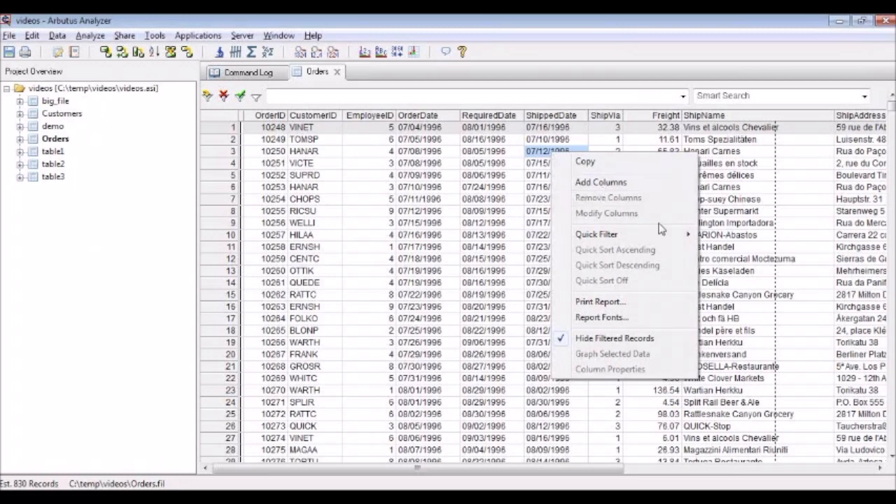
mouse_move(682, 238)
left_click(728, 327)
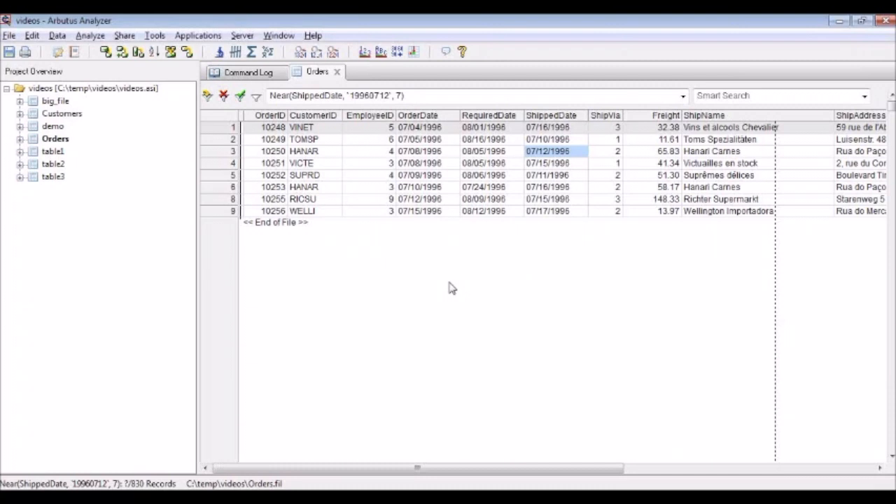
Step: Clear the date filter and apply a Near quick filter to the Freight value 32.38 in the first record
left_click(223, 95)
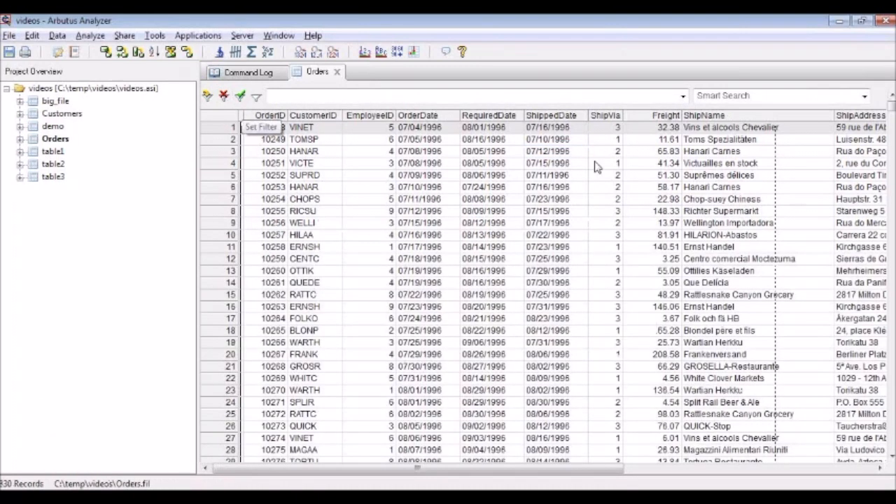
left_click(649, 155)
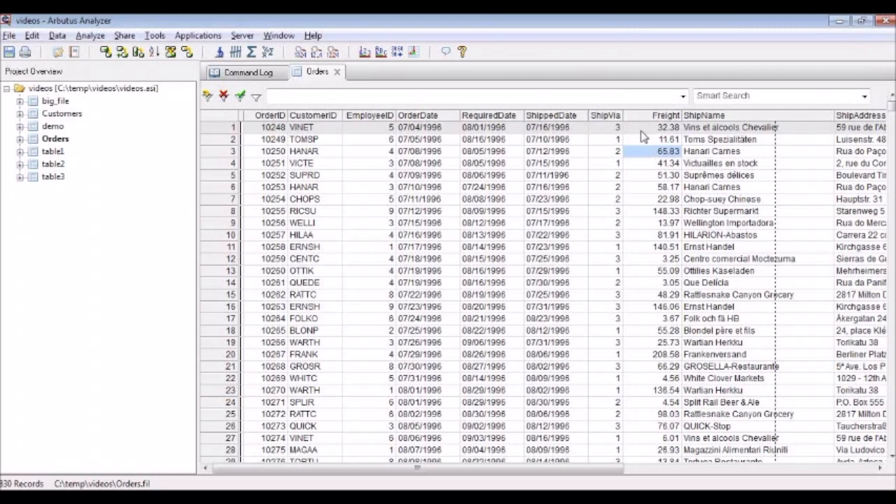
left_click(640, 130)
right_click(639, 131)
mouse_move(700, 208)
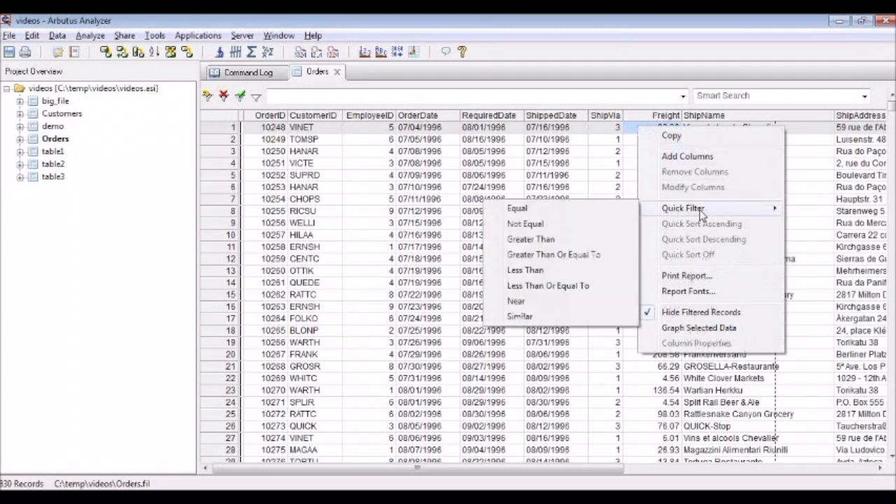
left_click(545, 303)
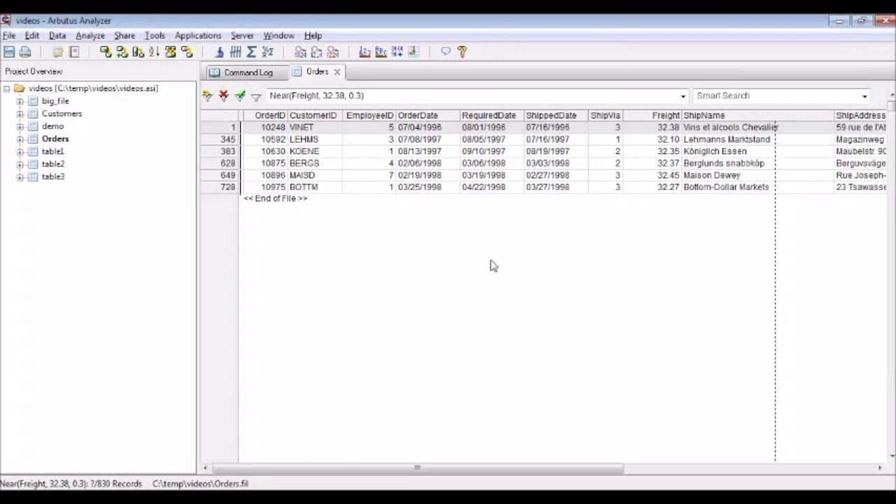
Step: Clear the Freight filter and apply a Near quick filter to the first record's CustomerID
left_click(223, 96)
left_click(311, 128)
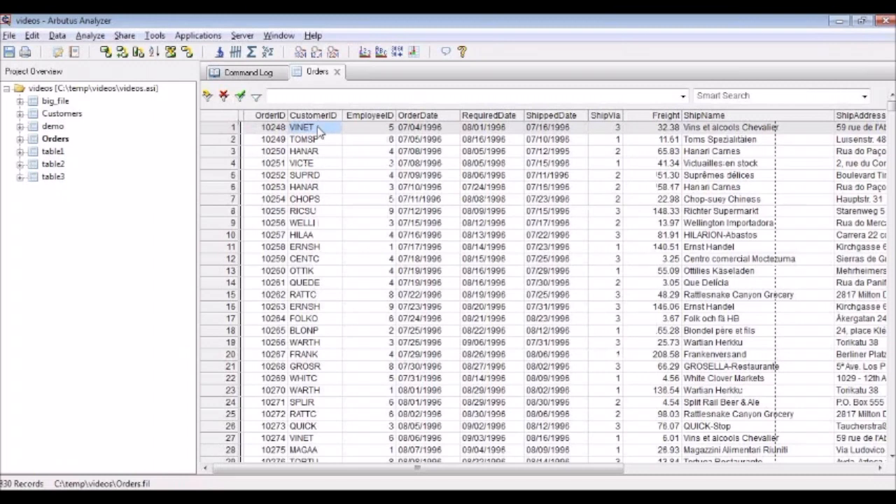
right_click(318, 131)
mouse_move(419, 217)
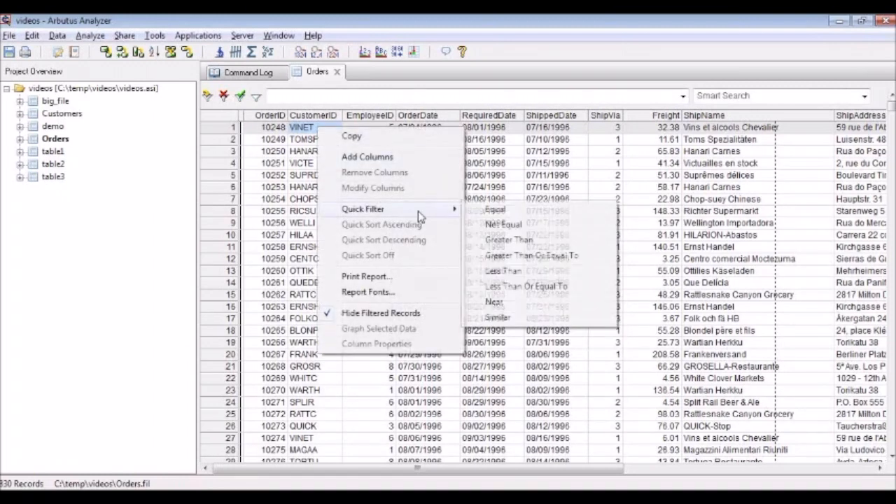
left_click(553, 309)
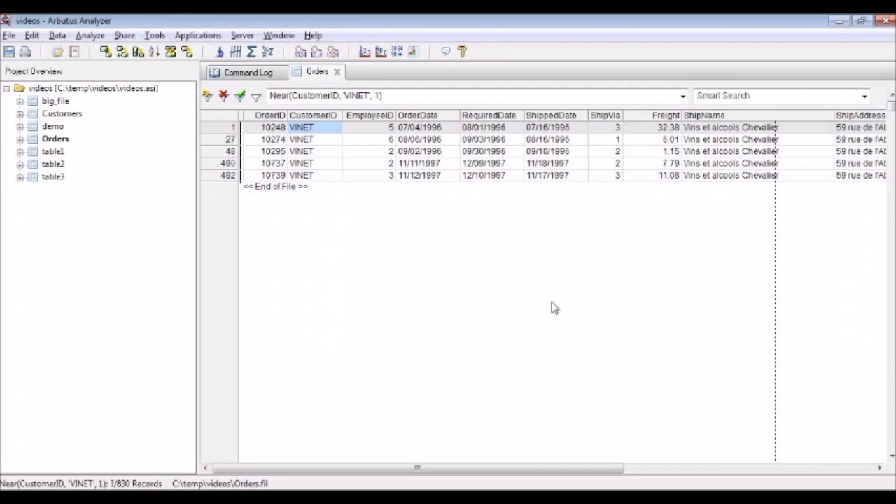
Step: Apply the CustomerID Near filter with its tolerance set to 2, and remove the filter from the Orders table
triple_click(378, 96)
left_click(378, 96)
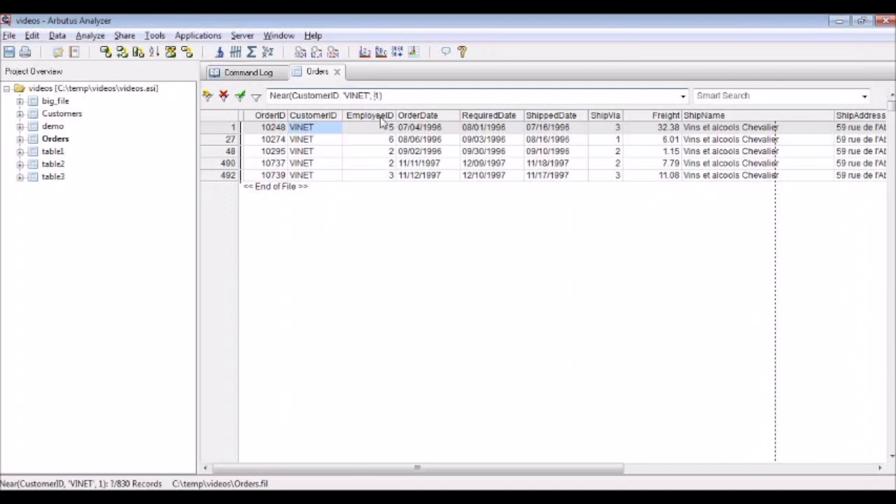
key("Delete")
type("2")
key("Return")
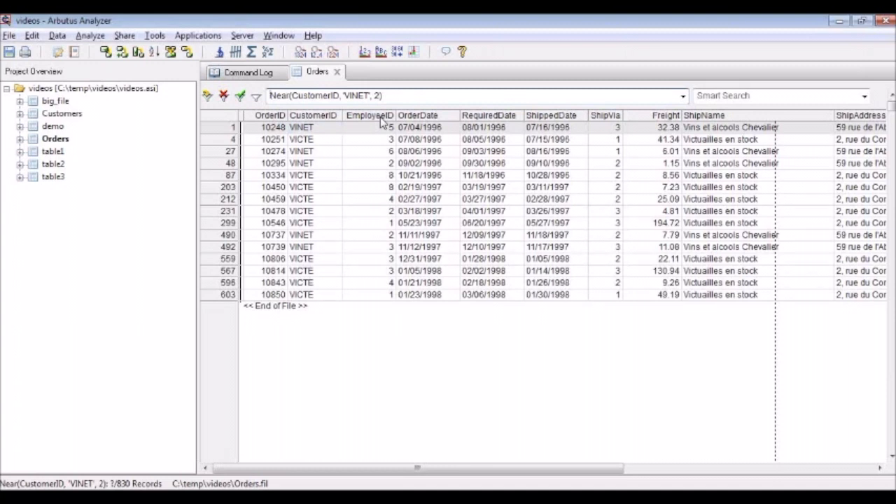
left_click(223, 96)
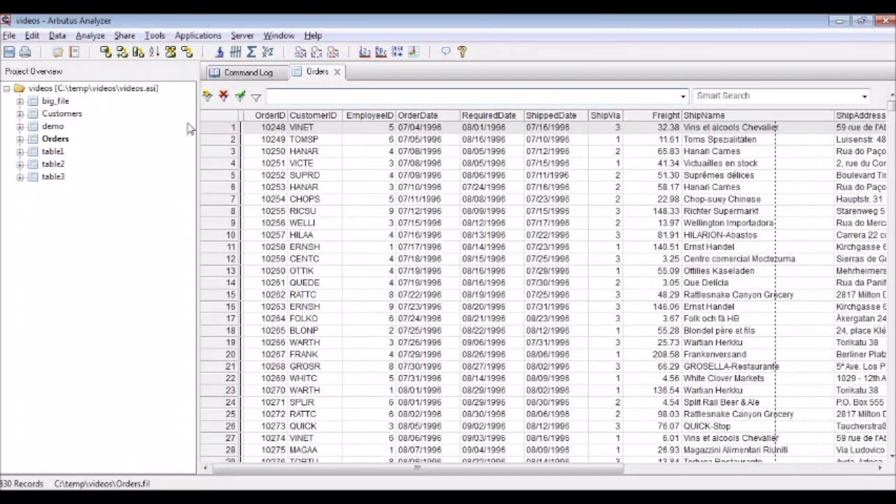
Step: Open the big_file table and quick-filter it to records whose Custno equals that of the third record
double_click(55, 102)
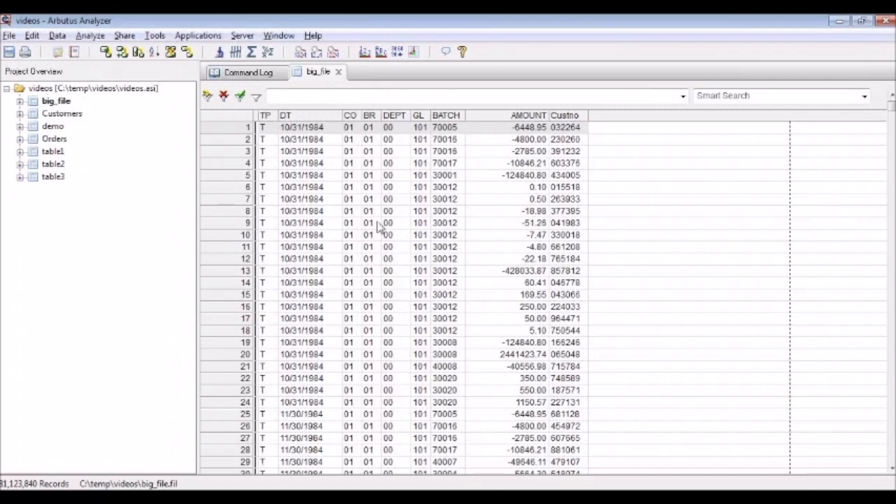
right_click(576, 153)
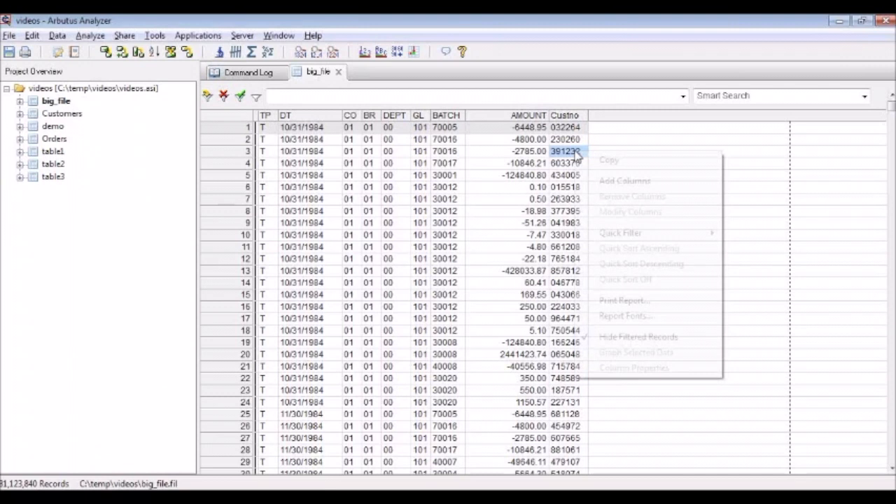
mouse_move(700, 238)
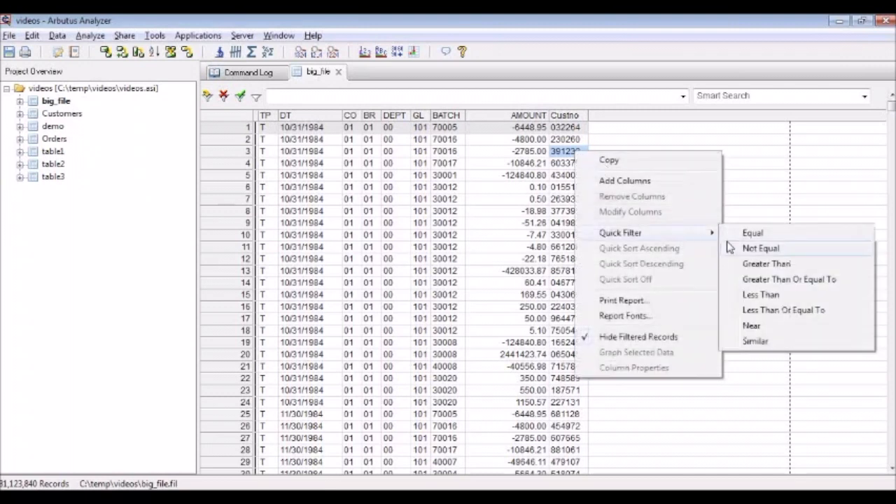
left_click(754, 233)
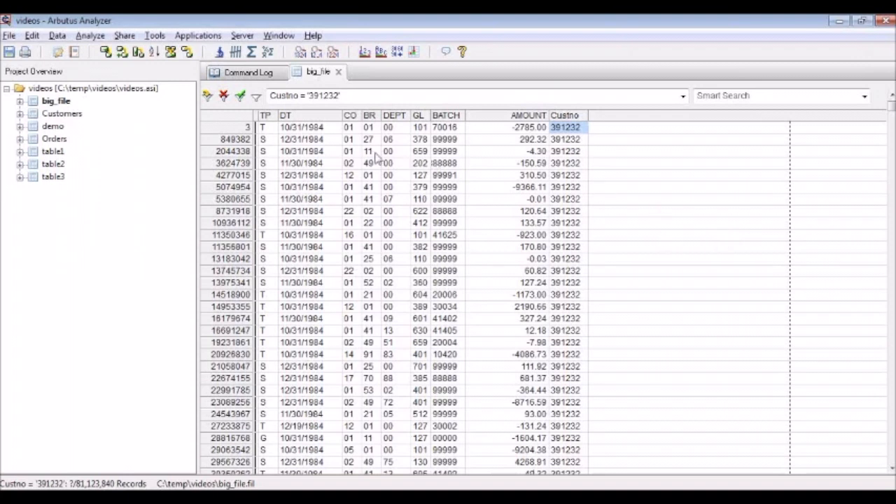
Step: Rerun the Equal quick filter on the third record's Custno from the unfiltered table and interrupt its processing
left_click(223, 95)
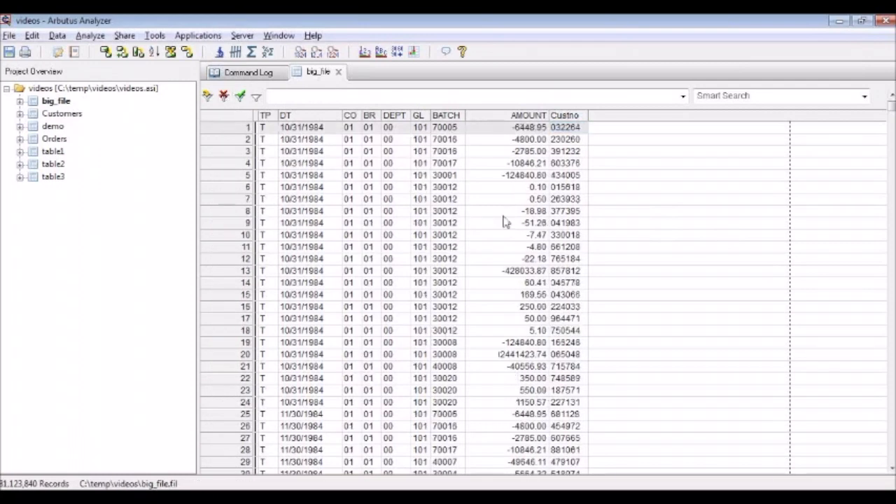
right_click(560, 150)
left_click(558, 150)
right_click(558, 153)
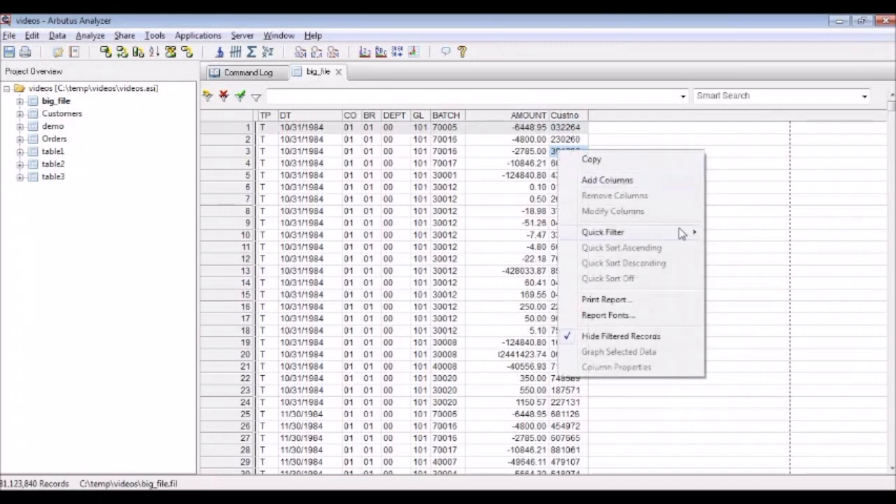
mouse_move(679, 230)
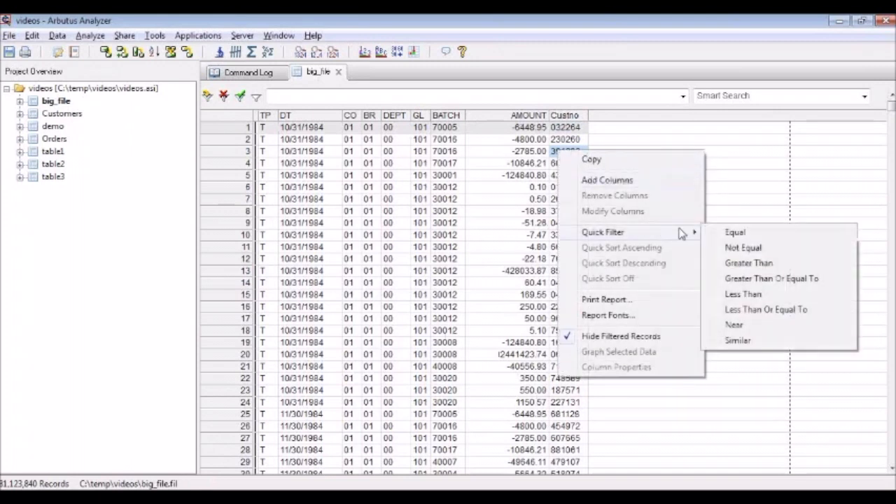
left_click(746, 231)
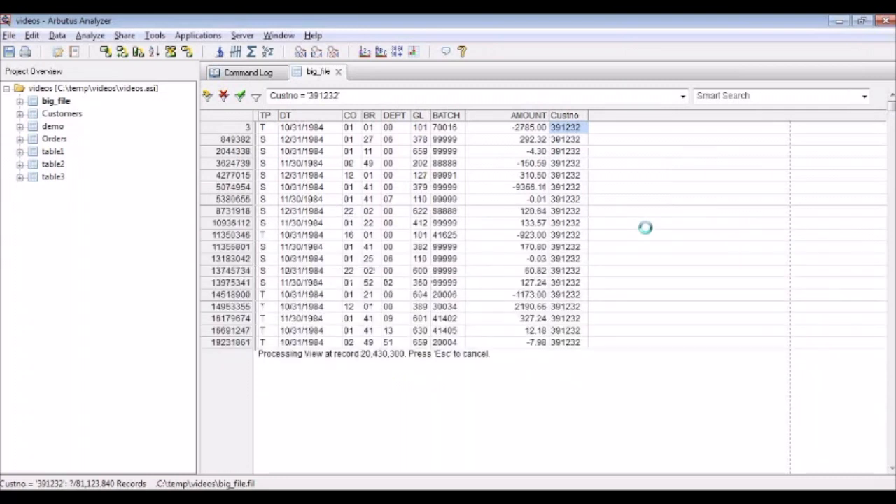
key("Escape")
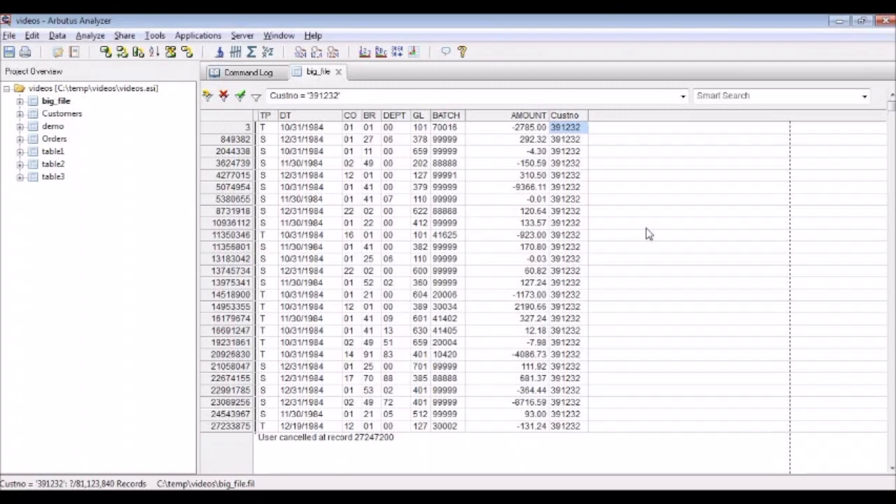
Step: Clear the interrupted filter and apply the Equal quick filter to the third record's Custno again
left_click(223, 98)
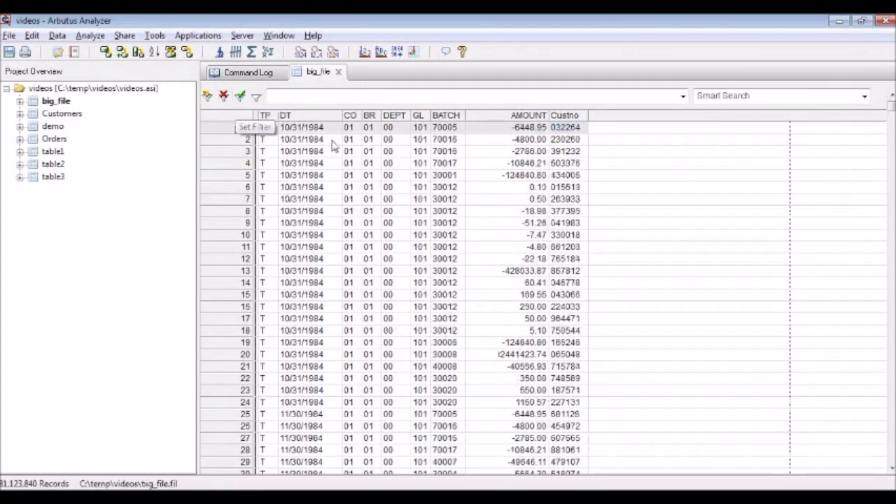
left_click(565, 152)
right_click(568, 154)
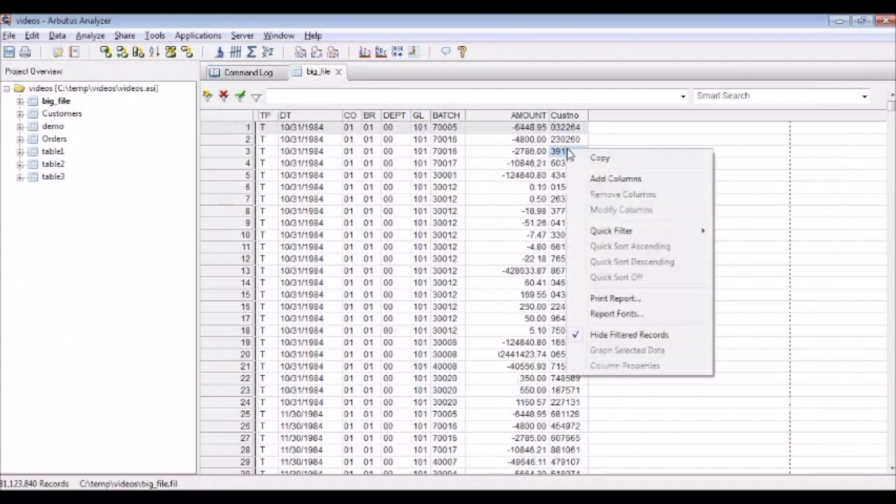
mouse_move(669, 233)
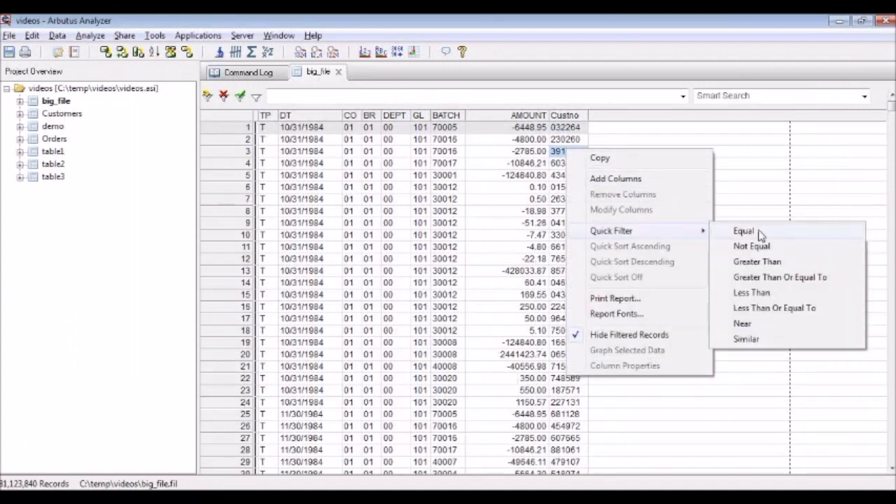
left_click(761, 236)
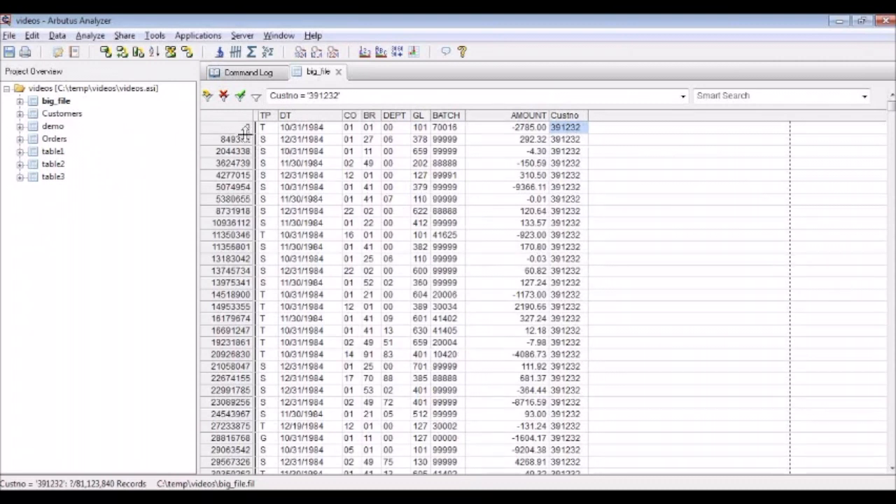
Step: Page forward and backward through the filtered big_file records up to the end of the file
left_click(207, 463)
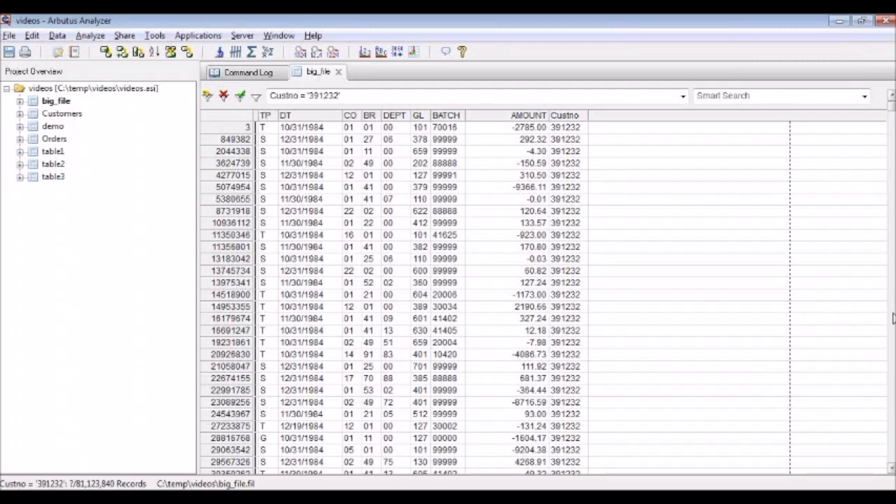
left_click(892, 314)
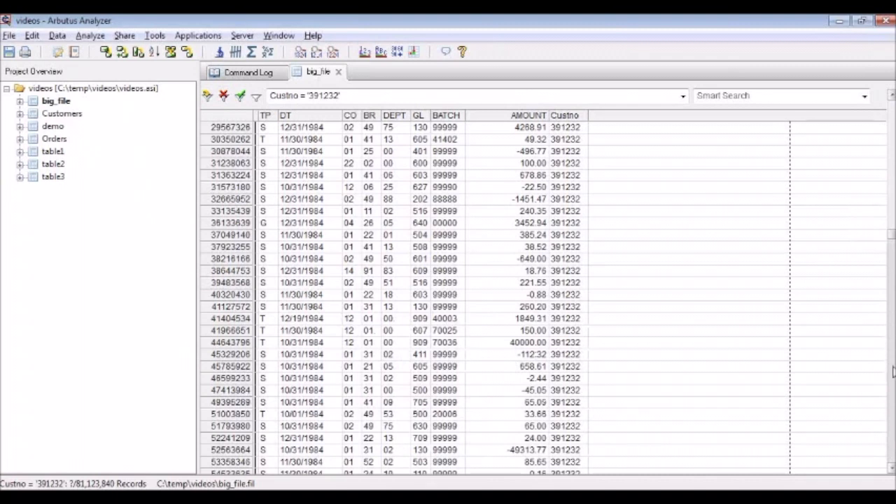
left_click(892, 368)
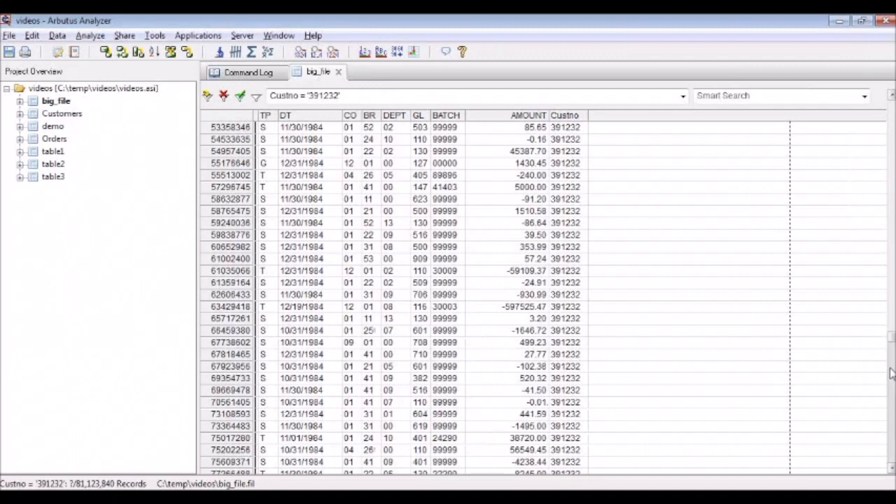
left_click(890, 427)
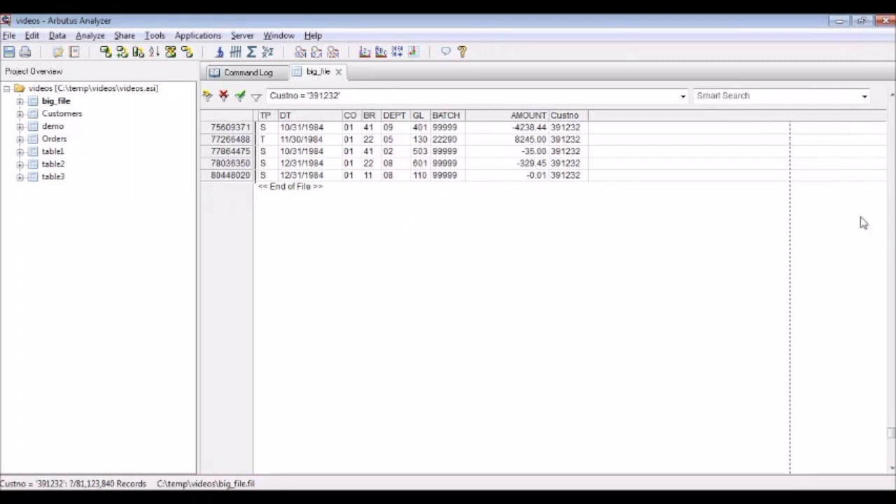
left_click(892, 233)
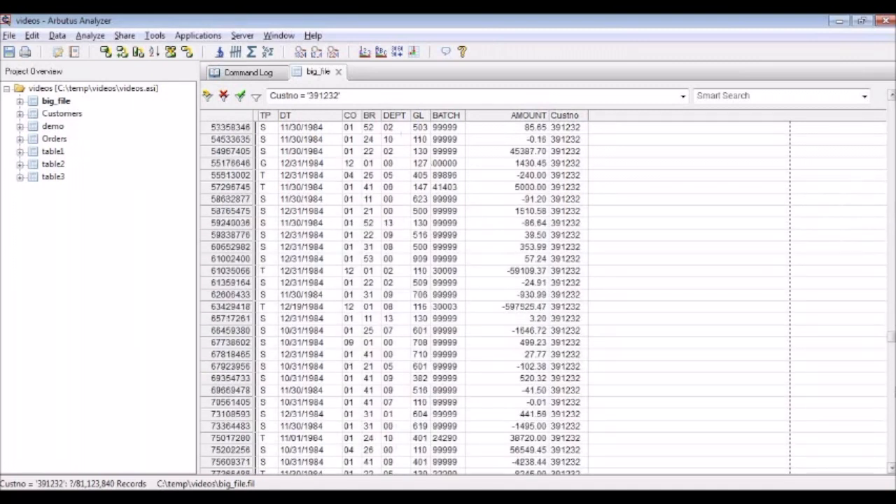
left_click(893, 397)
left_click(892, 303)
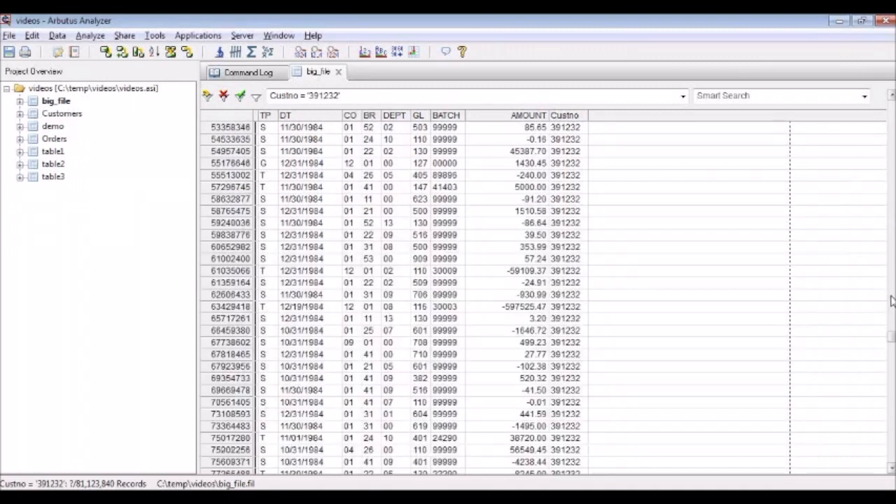
left_click(892, 238)
left_click(893, 223)
left_click(893, 289)
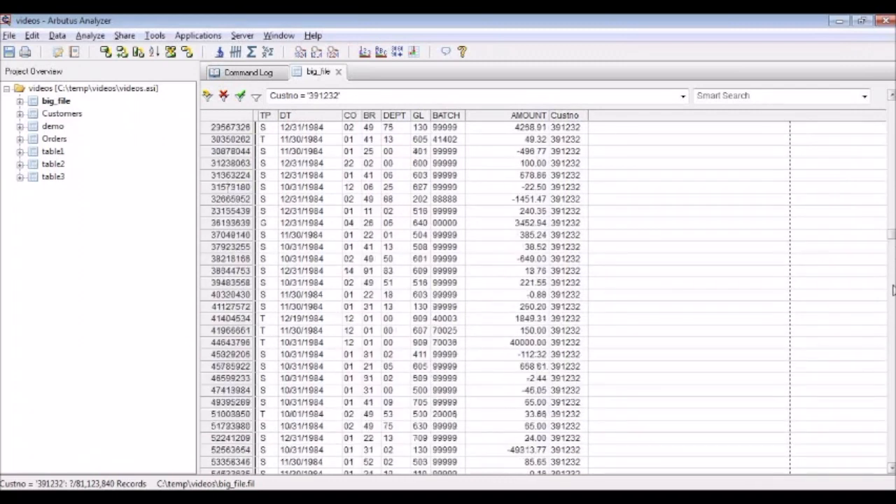
left_click(894, 314)
left_click(892, 391)
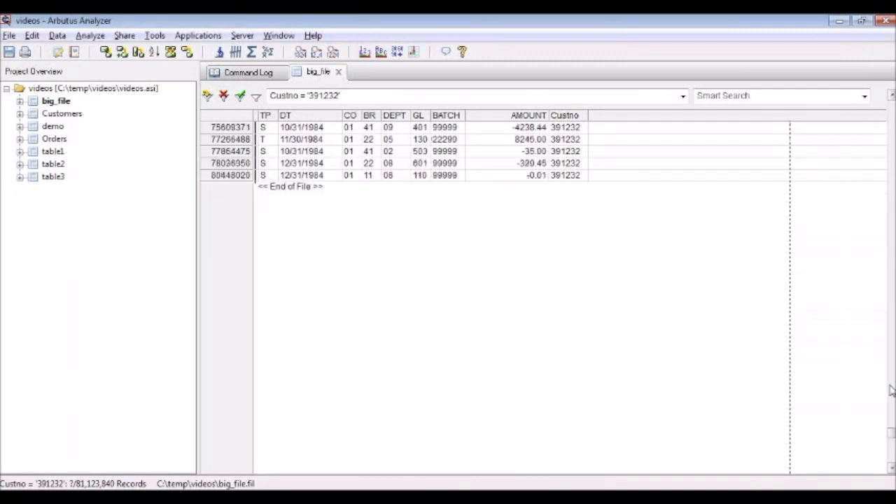